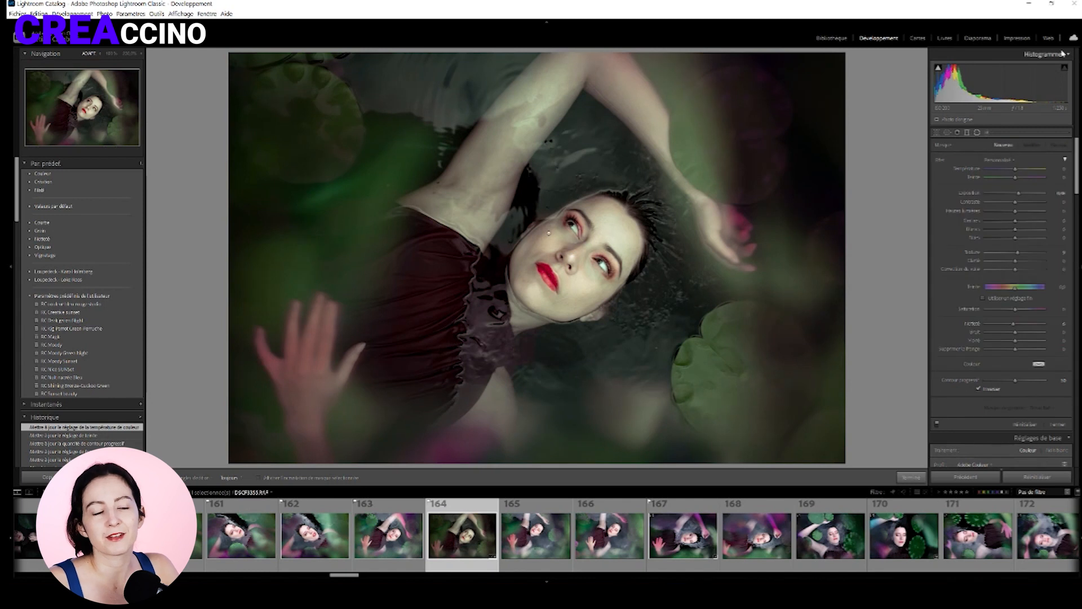
# Fine-tune the develop adjustments and create a virtual copy of the underwater portrait.
pyautogui.moveTo(1015, 338); pyautogui.dragTo(996, 340)
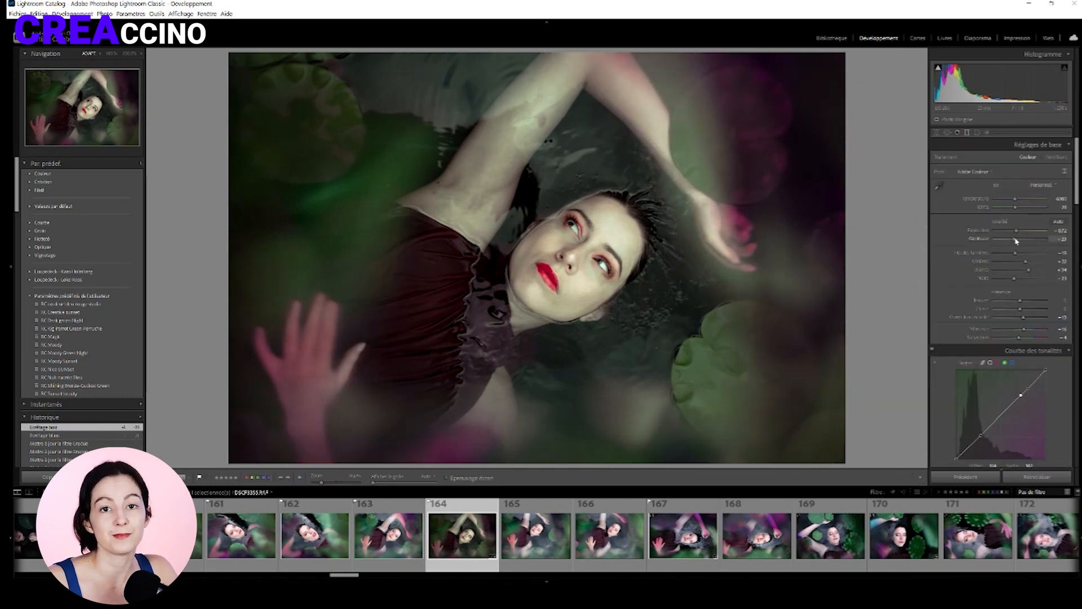
pyautogui.rightClick(463, 294)
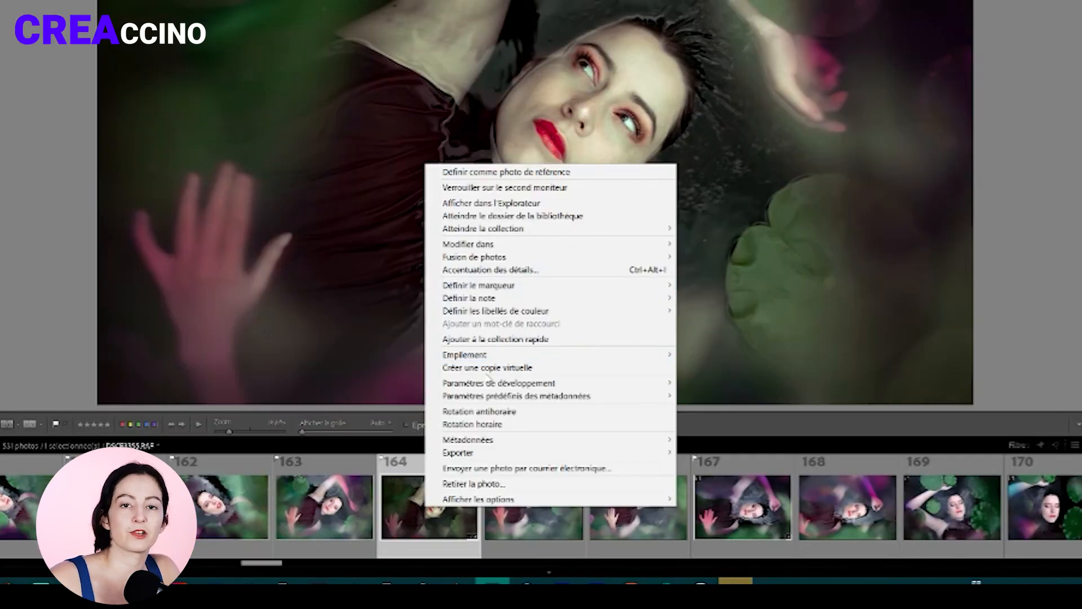
pyautogui.click(505, 439)
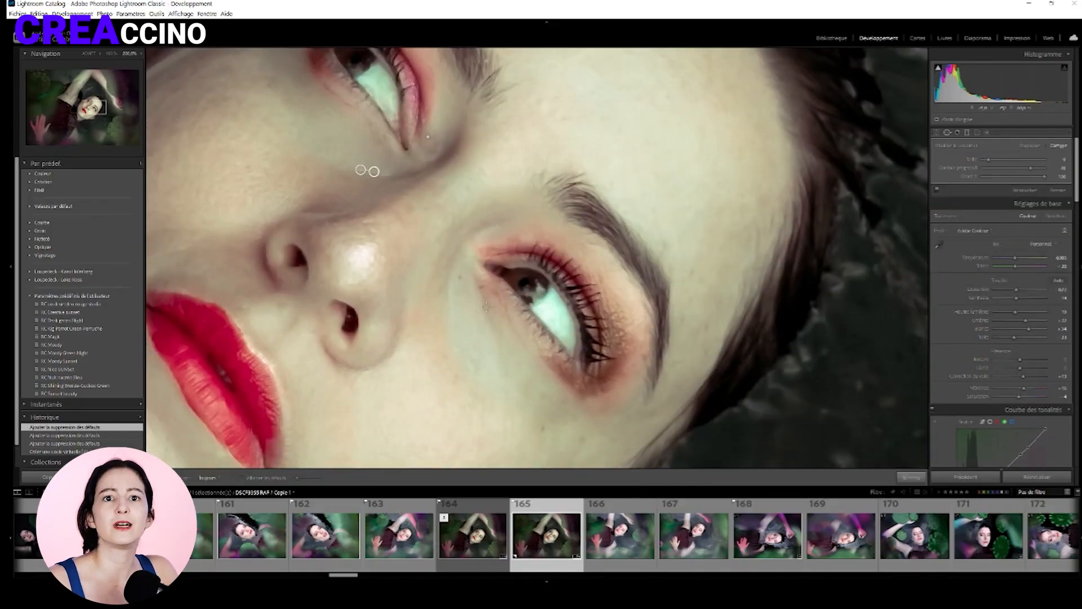
# Heal skin blemishes on the face and a spot in the dark water with the Spot Removal tool.
pyautogui.press('q')
pyautogui.moveTo(395, 420); pyautogui.dragTo(381, 79)
pyautogui.moveTo(507, 350); pyautogui.dragTo(434, 151)
pyautogui.press('q')
pyautogui.click(546, 243)
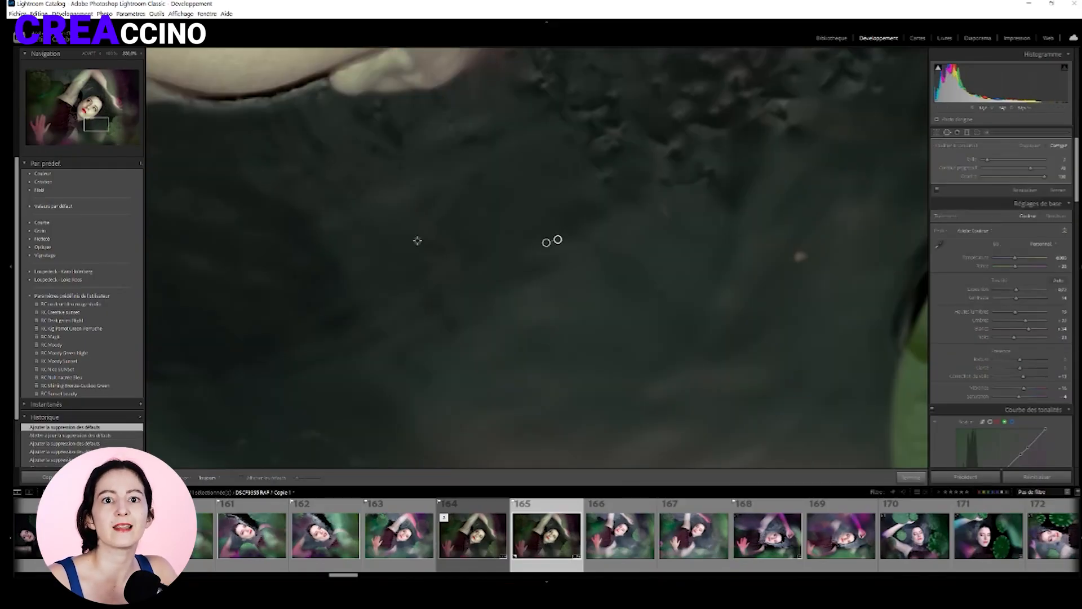
# Remove the light specks from the dark water beside the lily leaf with Spot Removal.
pyautogui.press('a')
pyautogui.moveTo(895, 332); pyautogui.dragTo(729, 352)
pyautogui.press('q')
pyautogui.click(614, 308)
pyautogui.click(542, 254)
# Remove spots on the upper arm, on the chin and in the water below the ear.
pyautogui.click(947, 133)
pyautogui.press('a')
pyautogui.click(224, 130)
pyautogui.click(402, 323)
pyautogui.press('a')
pyautogui.click(632, 436)
pyautogui.press('a')
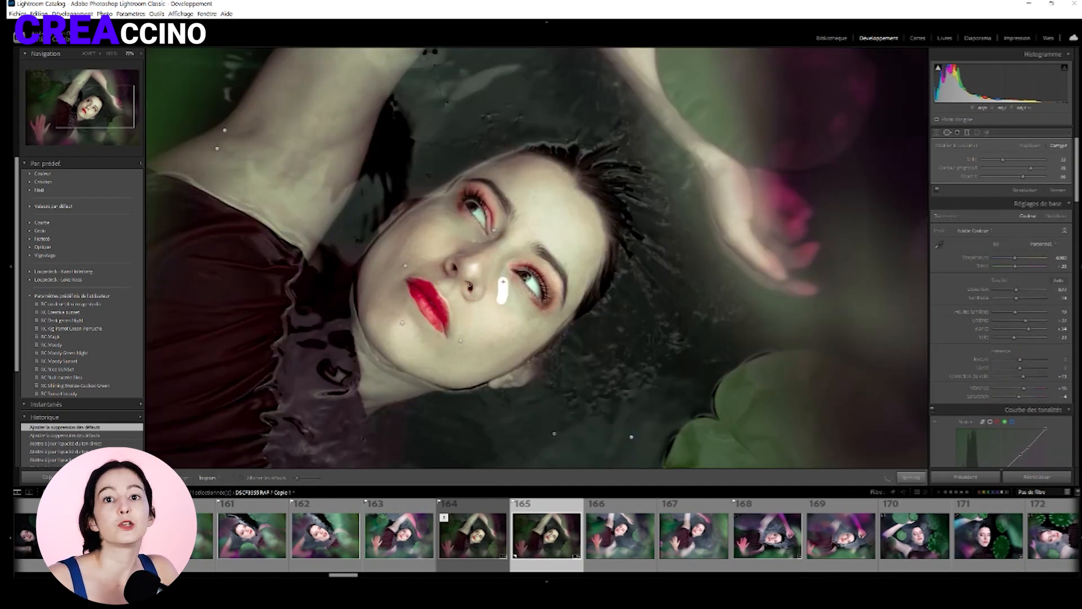
# Retouch the remaining marks on the face and in the surrounding water, and leave the Spot Removal tool.
pyautogui.click(438, 280)
pyautogui.press('a')
pyautogui.click(550, 208)
pyautogui.press('a')
pyautogui.press('a')
pyautogui.press('a')
pyautogui.press('q')
pyautogui.click(659, 330)
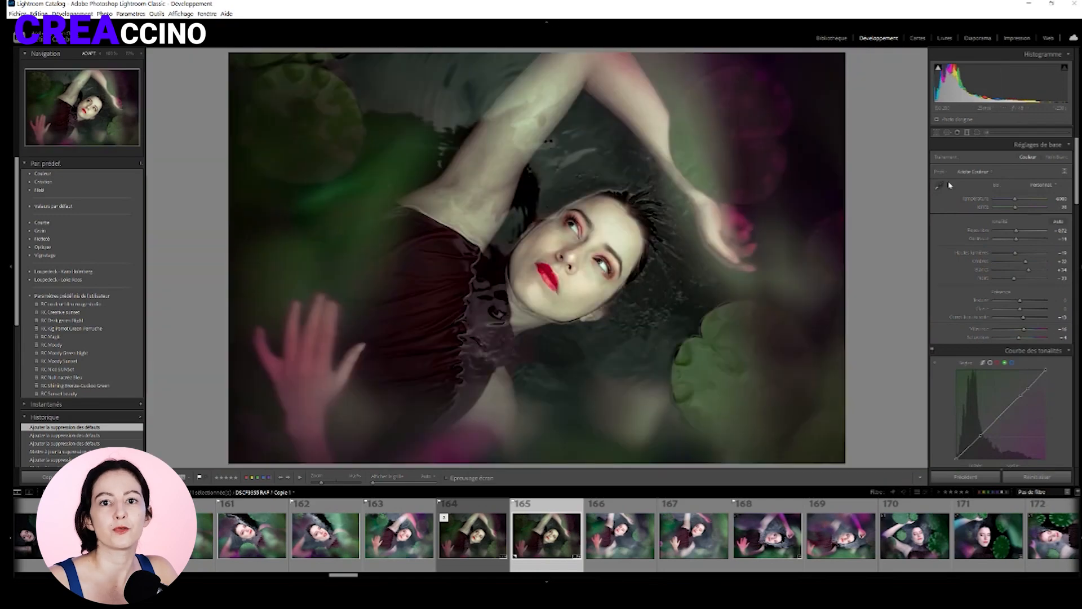
# Paint local Adjustment Brush corrections on the cheek and around the eyes, adjusting their exposure and temperature.
pyautogui.press('k')
pyautogui.press('z')
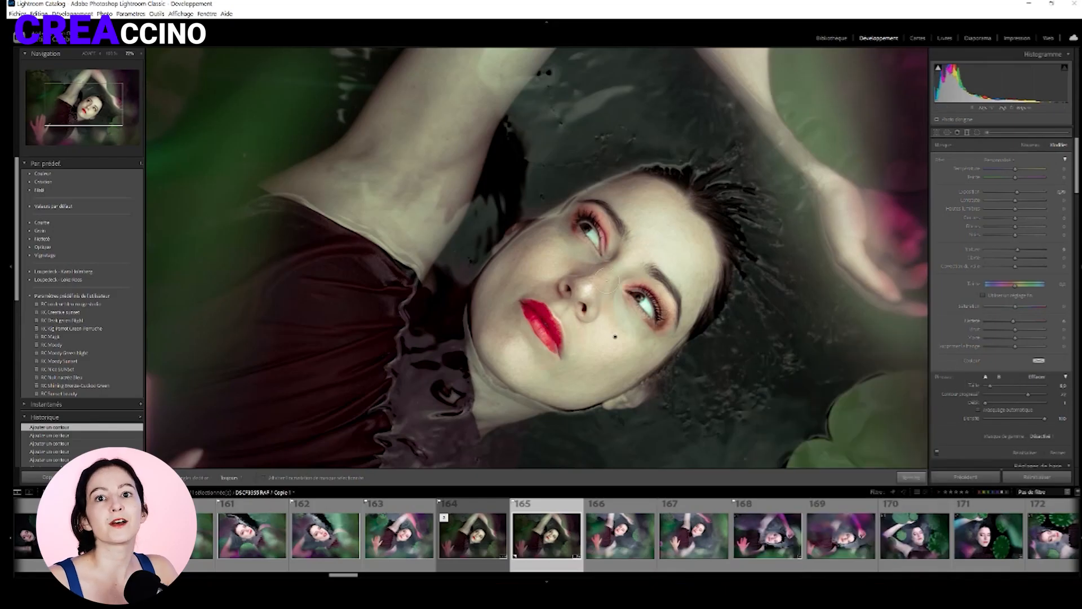
pyautogui.press('h')
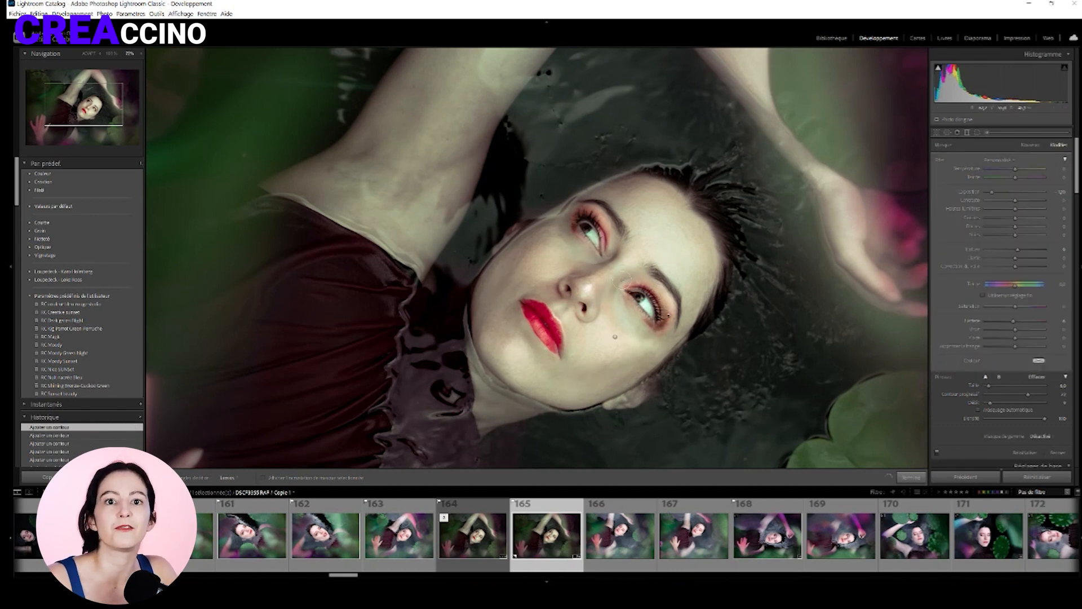
pyautogui.press('z')
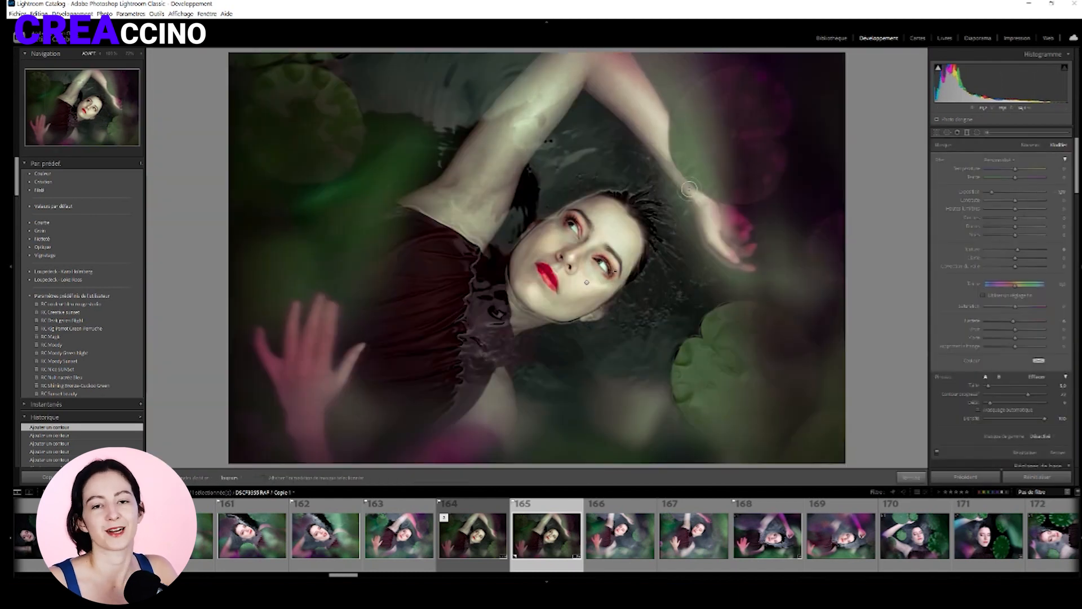
pyautogui.press('z')
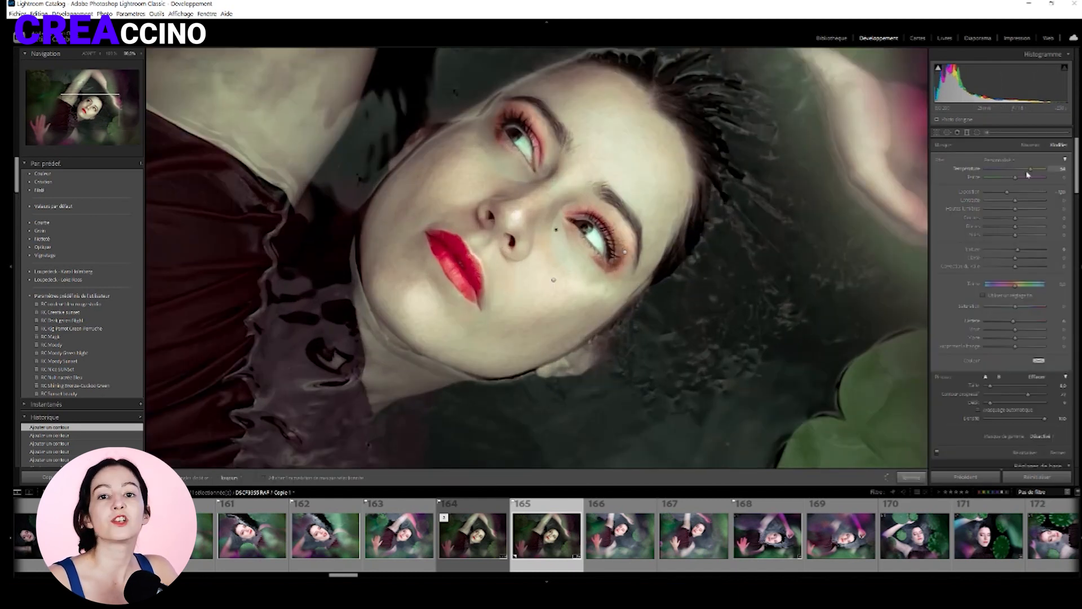
pyautogui.moveTo(599, 276); pyautogui.dragTo(546, 238)
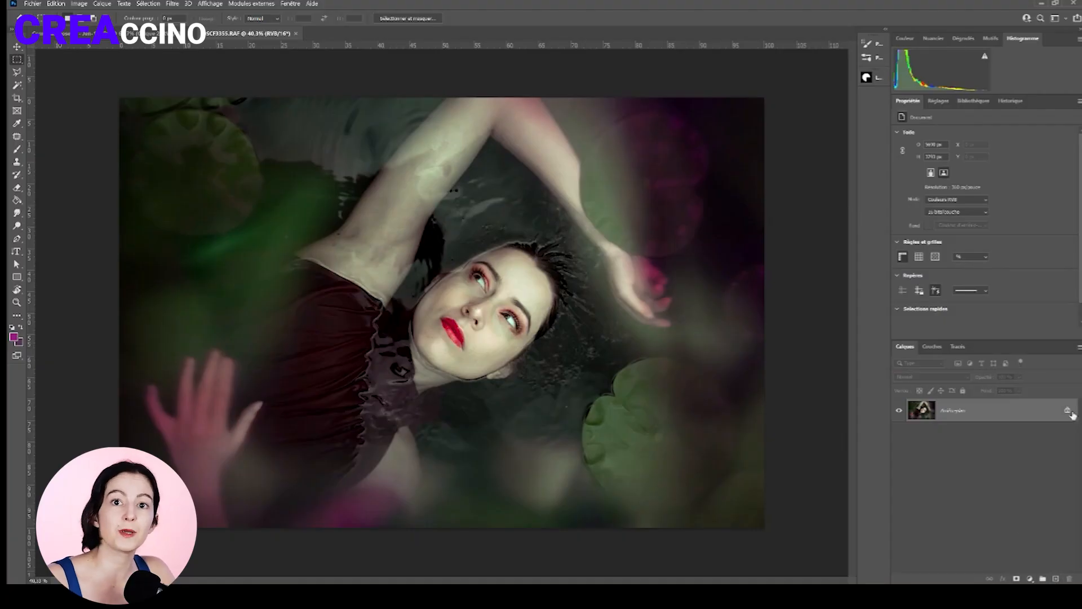
# Unlock the background layer of the portrait in Photoshop and duplicate it.
pyautogui.click(1069, 412)
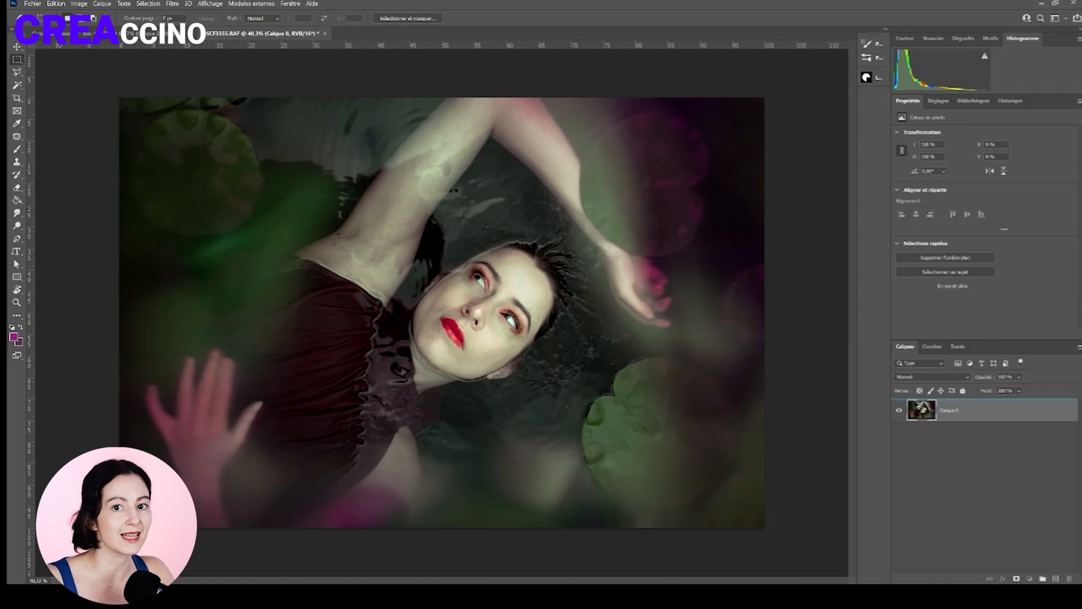
pyautogui.hotkey('ctrl', 'j')
# Heal small blemishes across the face on the duplicated layer with a resized Spot Healing Brush.
pyautogui.scroll(10, 481, 325)
pyautogui.press('j')
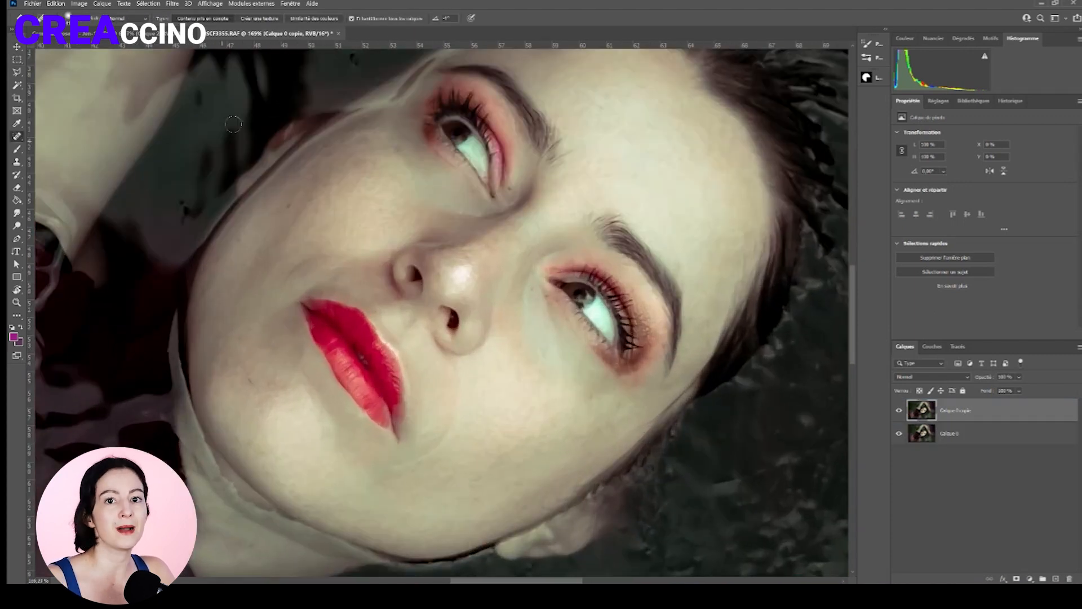
pyautogui.click(249, 382)
pyautogui.click(560, 494)
pyautogui.scroll(-1, 289, 277)
pyautogui.rightClick(288, 277)
pyautogui.moveTo(307, 300); pyautogui.dragTo(310, 300)
pyautogui.click(365, 248)
pyautogui.scroll(4, 514, 271)
pyautogui.scroll(-5, 544, 147)
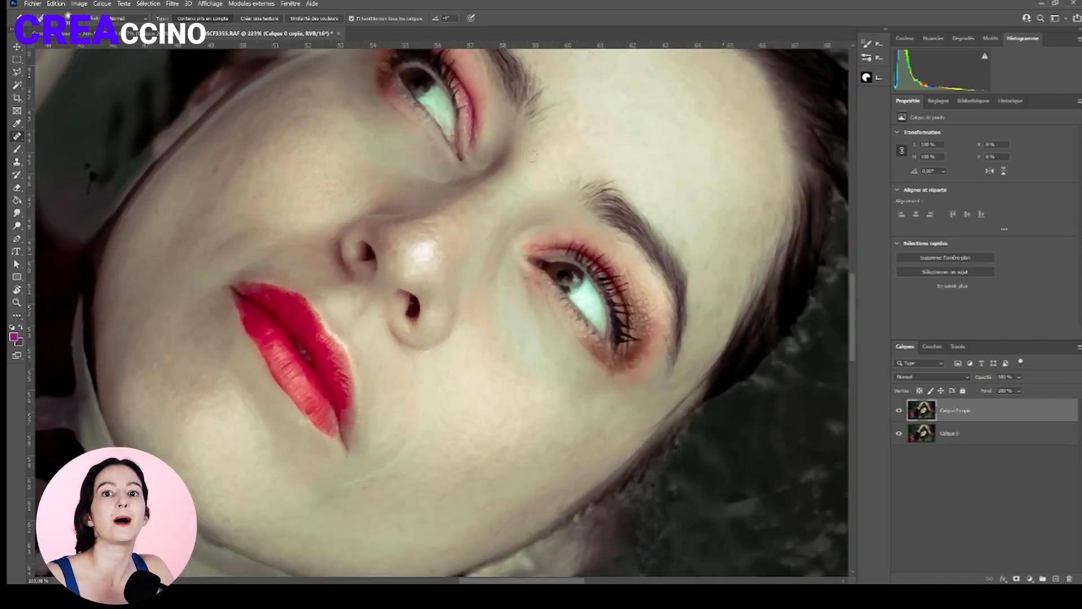
pyautogui.scroll(5, 352, 221)
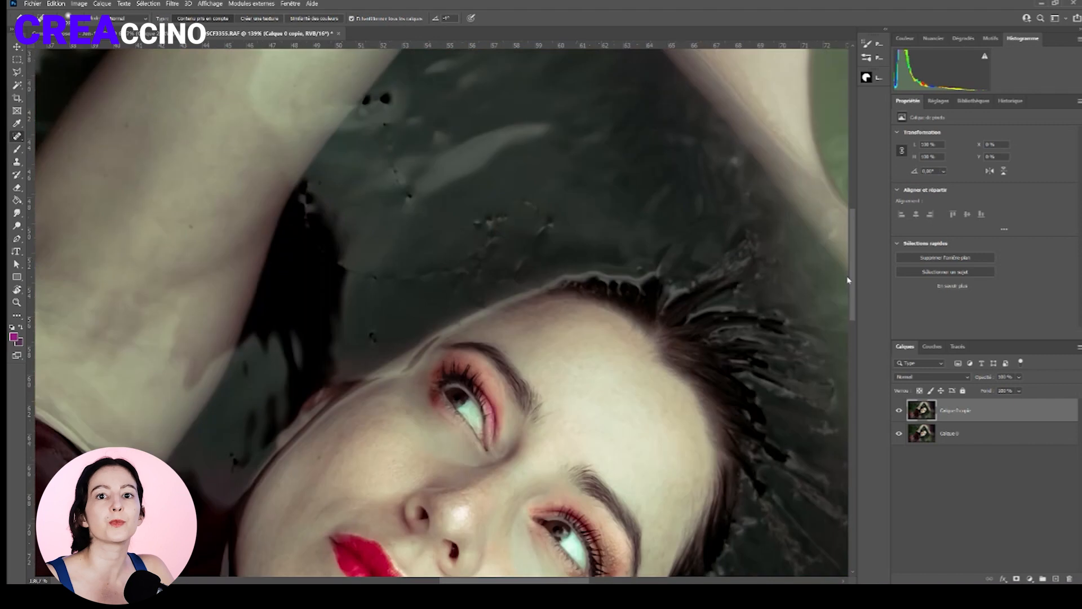
# Outline the dark specks and splashes in the water above the head with the Patch tool.
pyautogui.moveTo(401, 248); pyautogui.dragTo(385, 182)
pyautogui.hotkey('shift', 'j')
pyautogui.moveTo(352, 328); pyautogui.dragTo(423, 337)
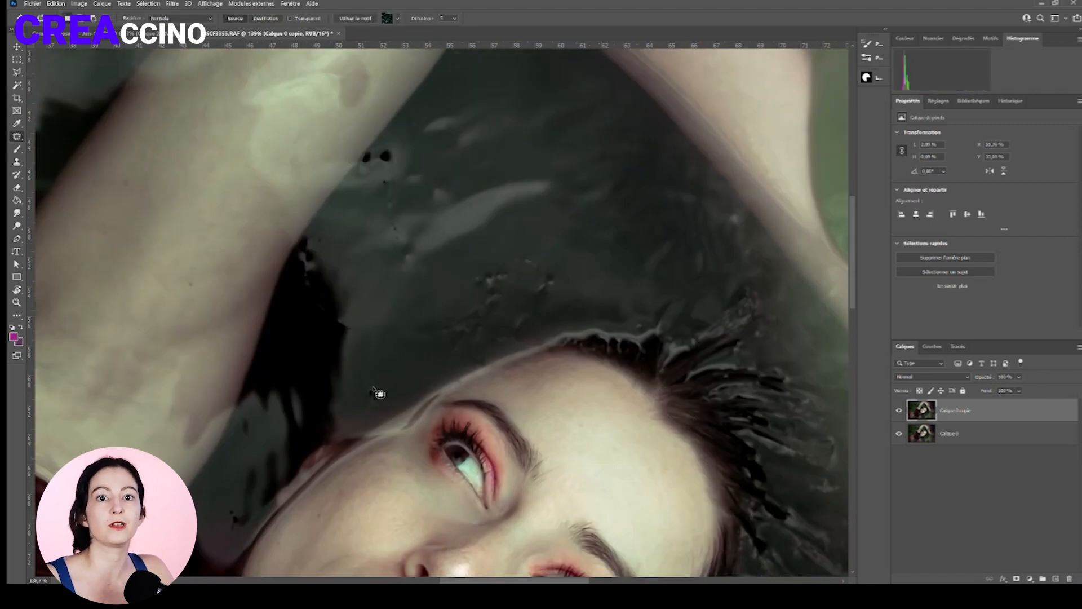
pyautogui.moveTo(232, 510); pyautogui.dragTo(242, 508)
pyautogui.moveTo(478, 268); pyautogui.dragTo(466, 307)
pyautogui.moveTo(513, 269); pyautogui.dragTo(507, 267)
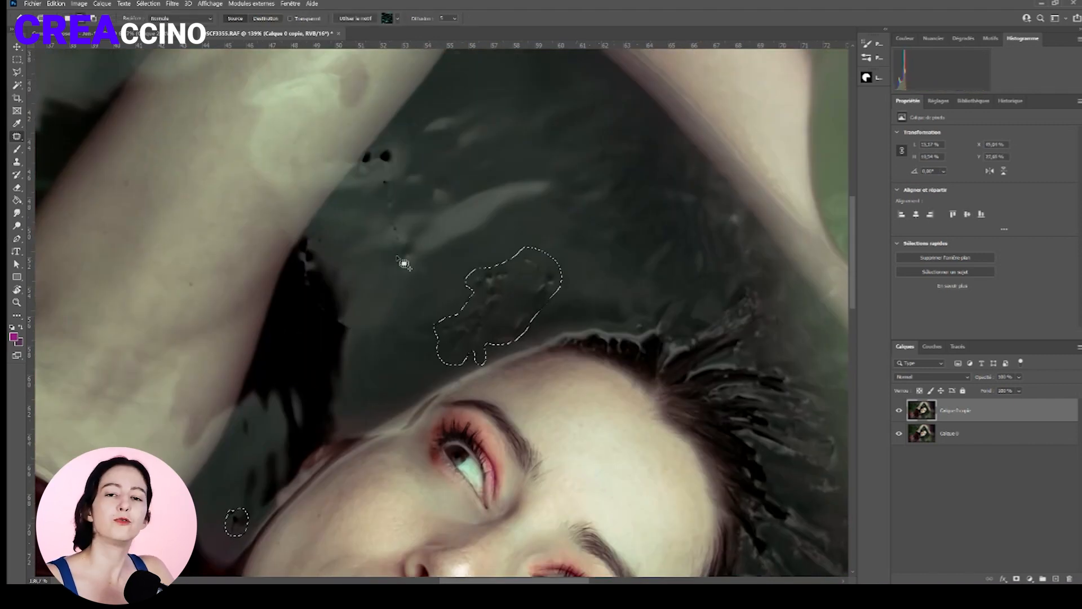
pyautogui.moveTo(384, 176); pyautogui.dragTo(385, 177)
pyautogui.moveTo(319, 236); pyautogui.dragTo(307, 230)
# Fill the selected water areas with Content-Aware Fill, patch the blemish on the chin edge and deselect.
pyautogui.scroll(-7, 343, 249)
pyautogui.scroll(5, 361, 265)
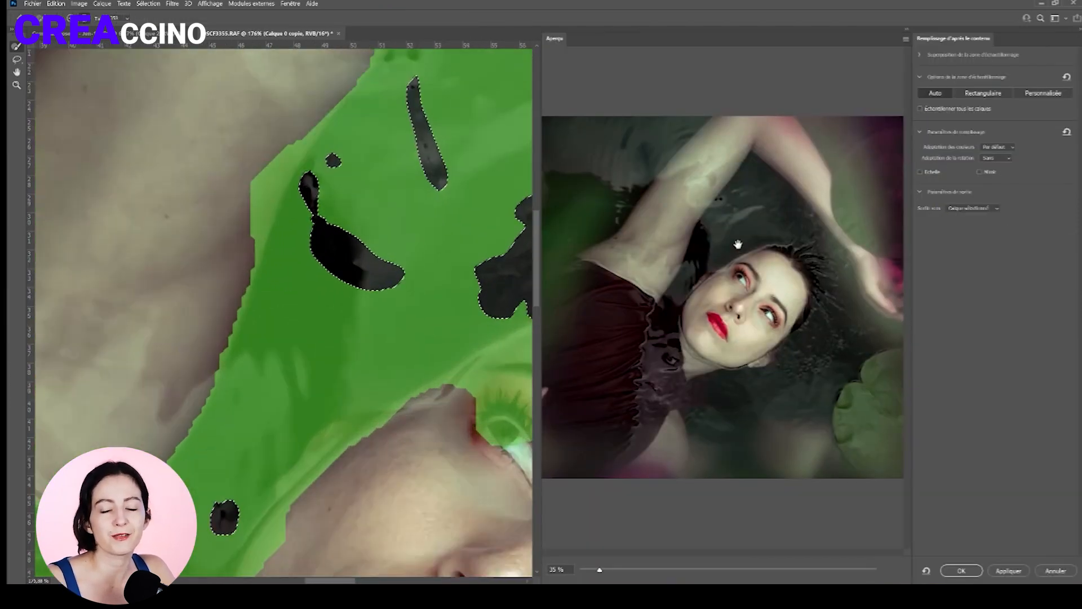
pyautogui.scroll(5, 732, 243)
pyautogui.click(232, 349)
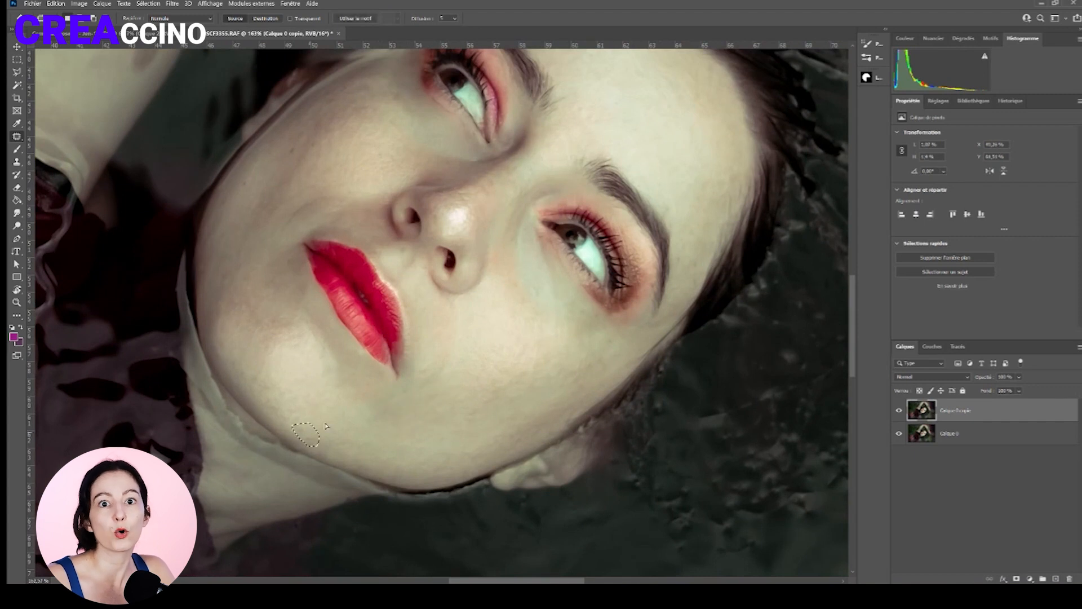
pyautogui.hotkey('ctrl', 'd')
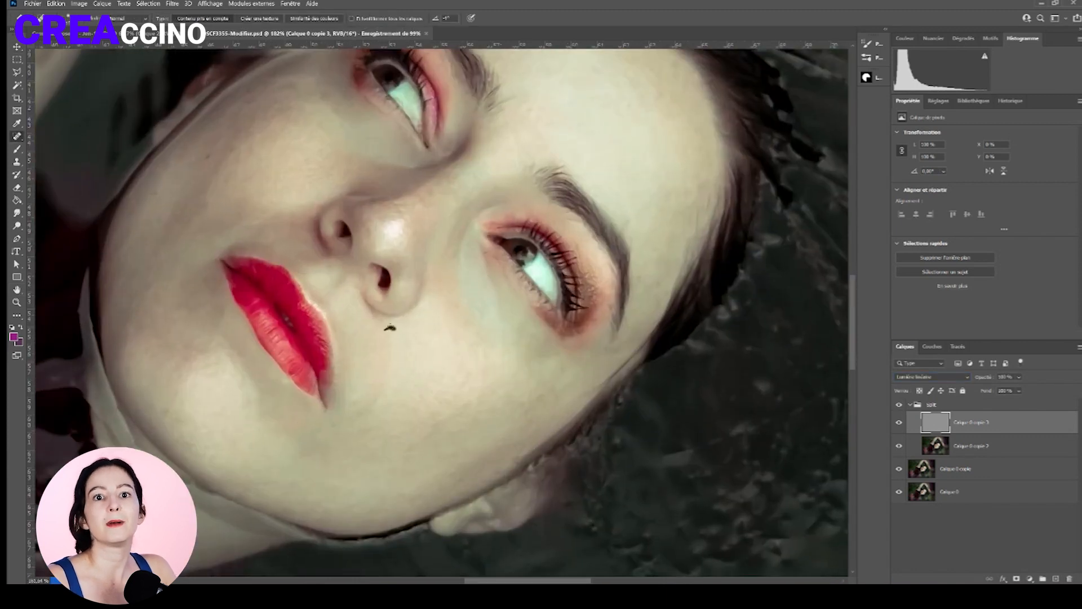
# Heal texture flaws on the face, neck and arm on the Calque 0 copie 3 layer of the Split group.
pyautogui.click(299, 160)
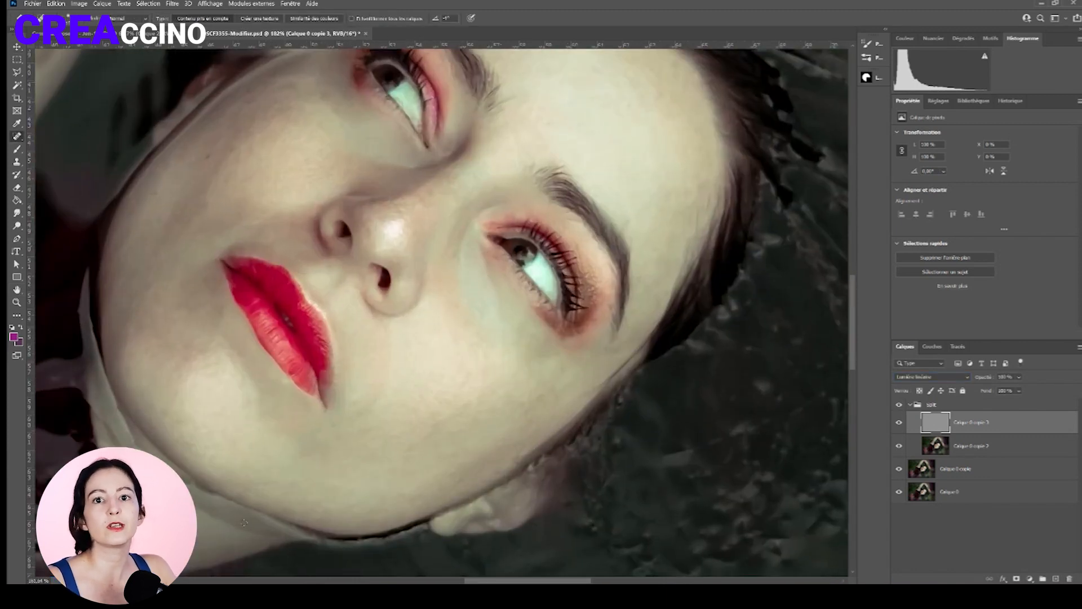
pyautogui.moveTo(282, 198); pyautogui.dragTo(677, 366)
pyautogui.scroll(-3, 152, 194)
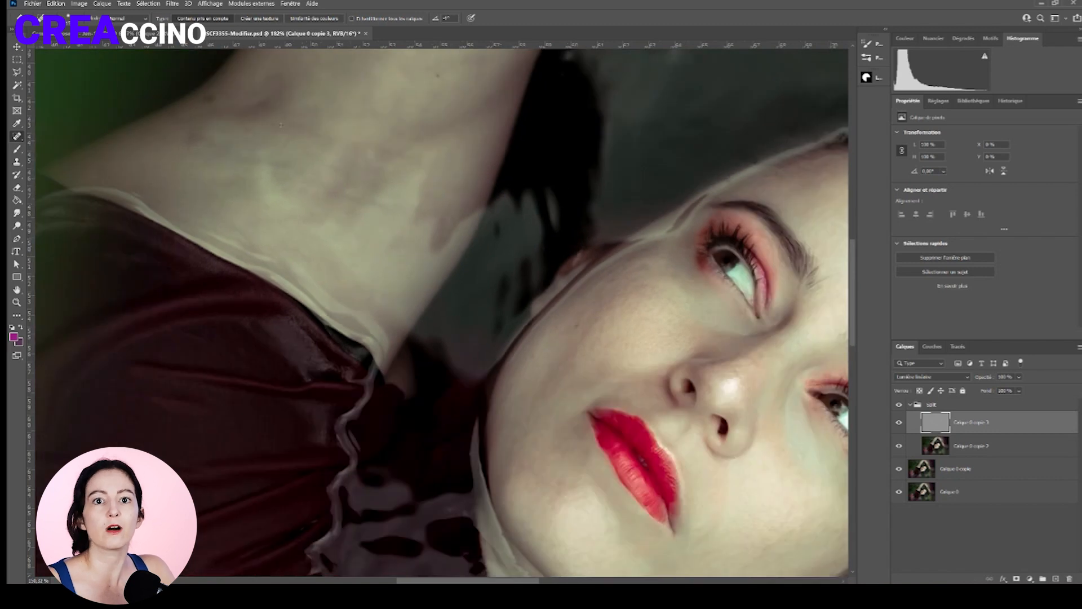
pyautogui.moveTo(211, 56); pyautogui.dragTo(147, 186)
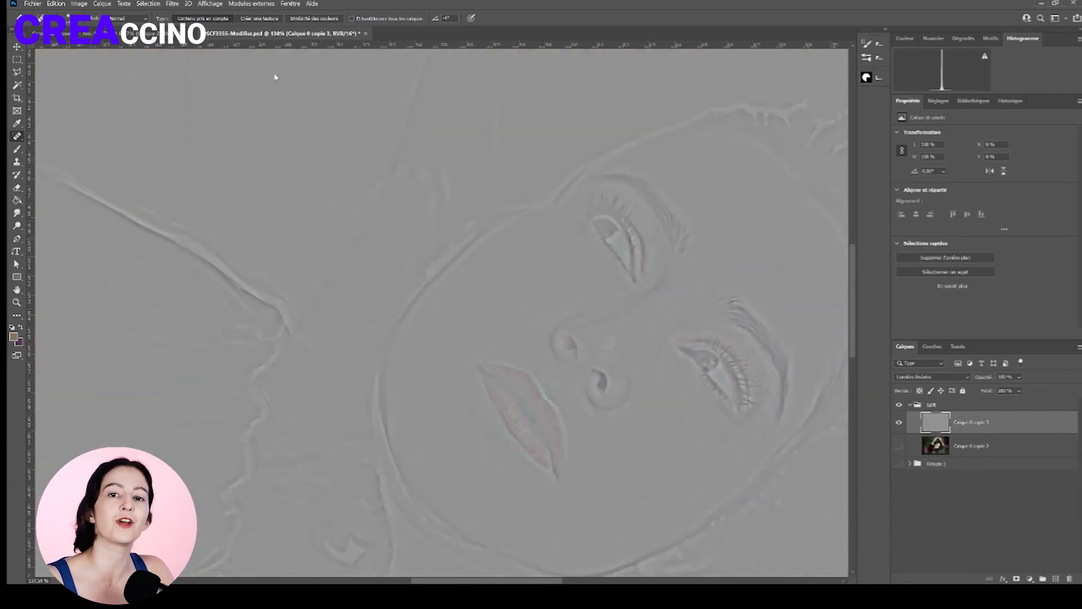
pyautogui.moveTo(188, 437); pyautogui.dragTo(279, 472)
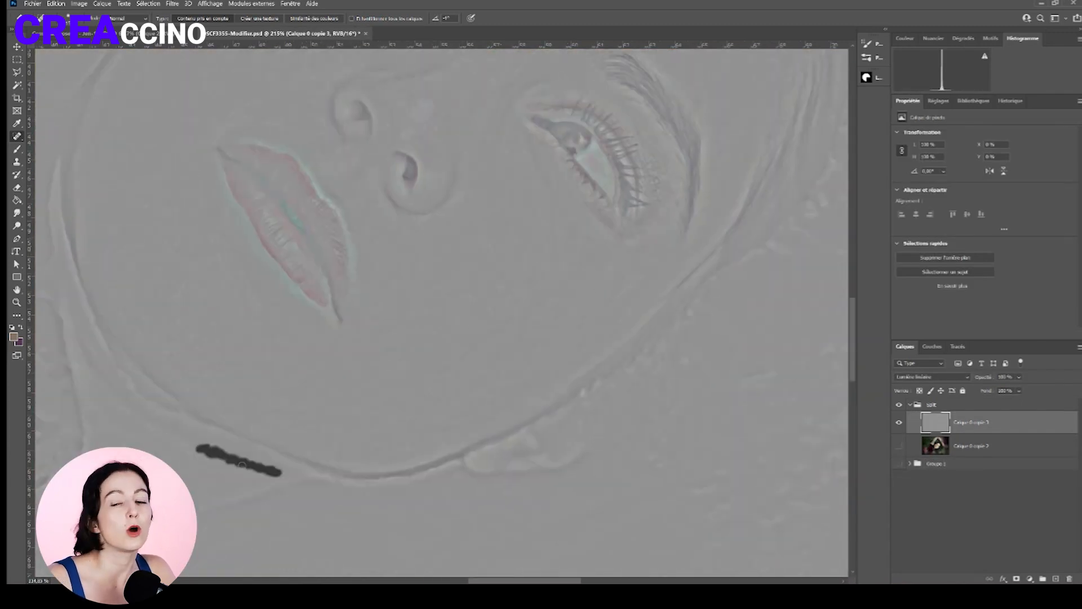
pyautogui.press('b')
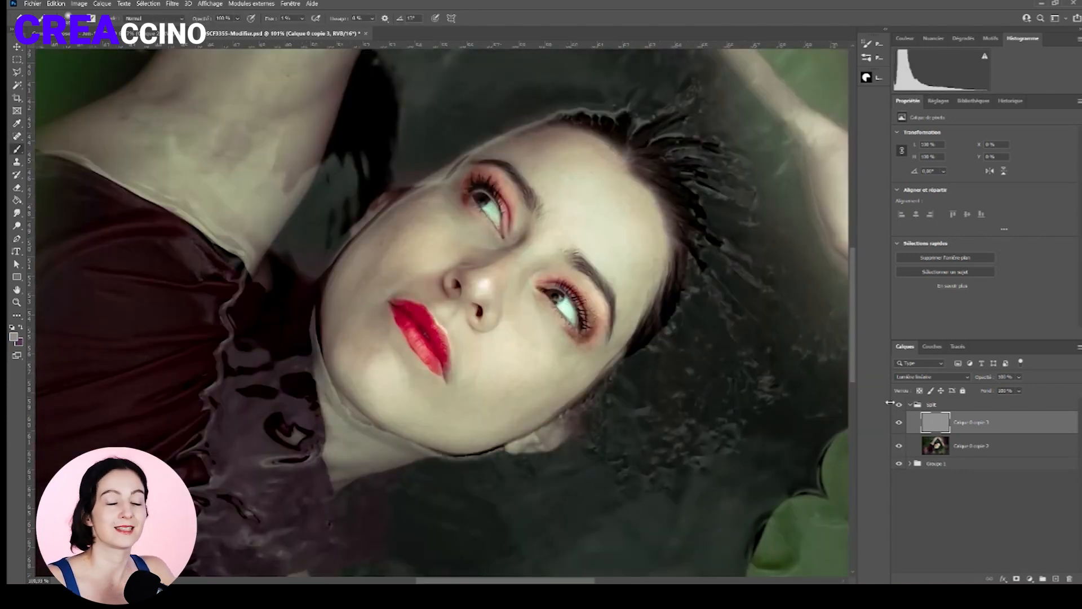
pyautogui.press('j')
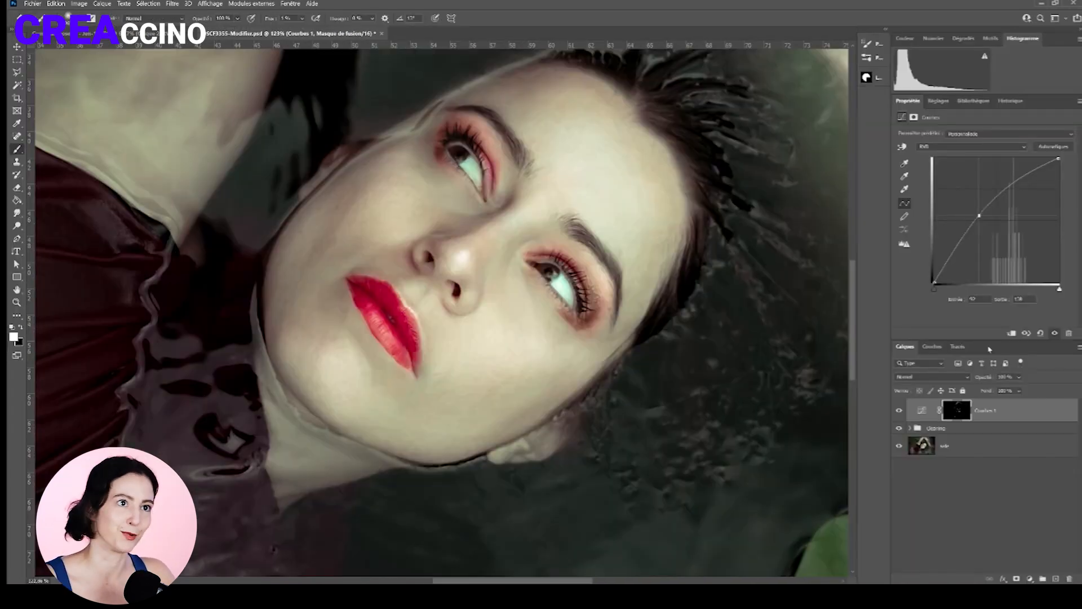
# Resize the brush and lighten the area near the eye through the Courbes 1 mask.
pyautogui.rightClick(359, 165)
pyautogui.moveTo(418, 191); pyautogui.dragTo(414, 191)
pyautogui.click(472, 151)
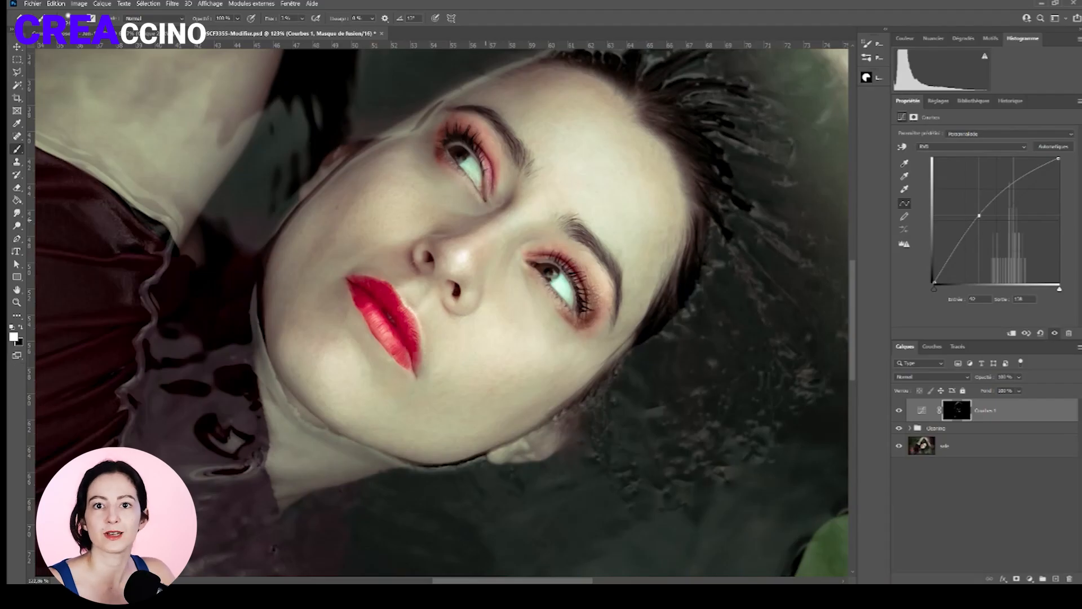
# Add a second Curves adjustment layer with a darkening curve and lowered white point, and invert its mask to black.
pyautogui.click(1030, 579)
pyautogui.moveTo(997, 221); pyautogui.dragTo(1024, 218)
pyautogui.moveTo(1059, 159); pyautogui.dragTo(1059, 184)
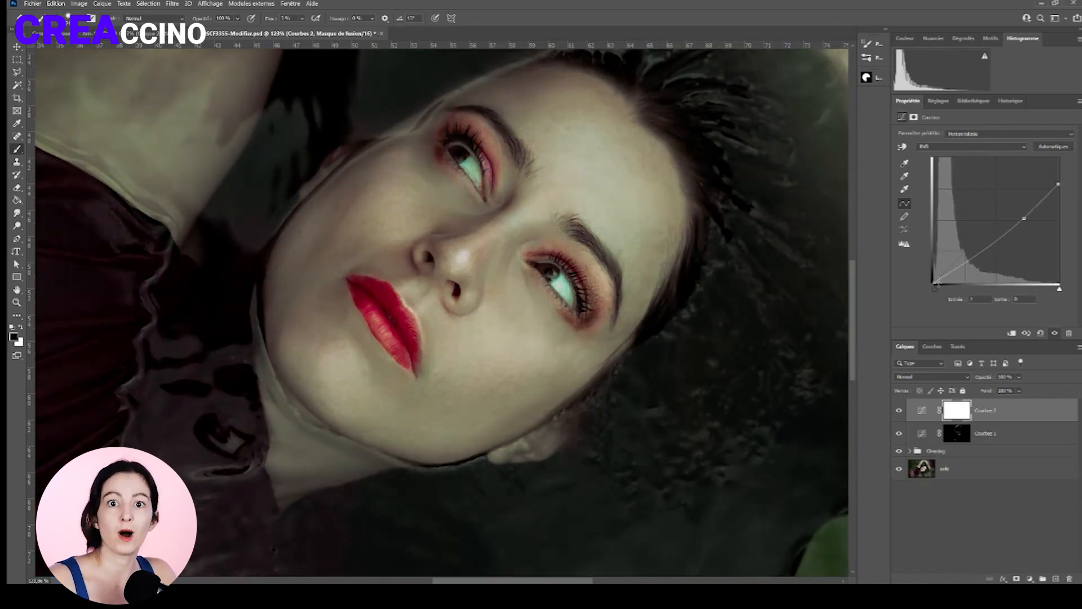
pyautogui.moveTo(934, 282); pyautogui.dragTo(937, 282)
pyautogui.hotkey('ctrl', 'i')
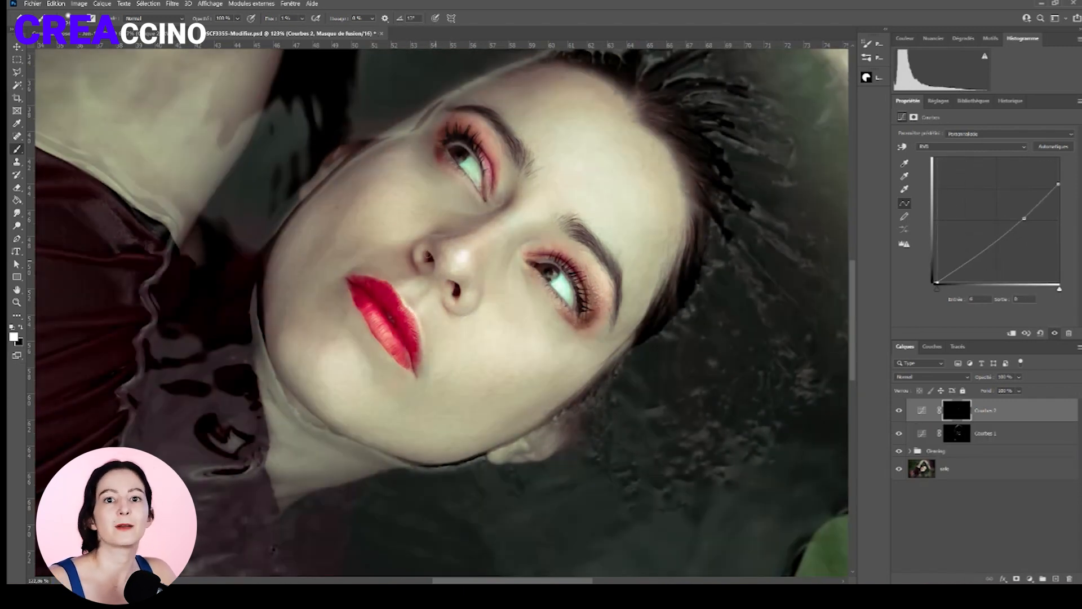
# Choose a brush preset and work on the Courbes 2 mask to deepen the portrait's shadows.
pyautogui.click(75, 19)
pyautogui.scroll(-6, 471, 291)
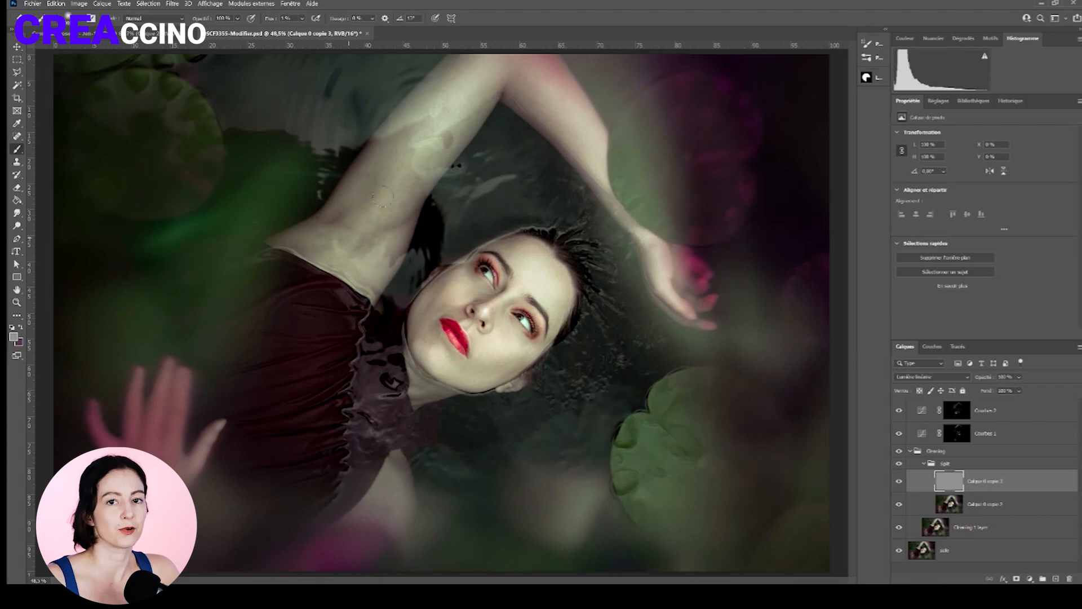
pyautogui.click(957, 411)
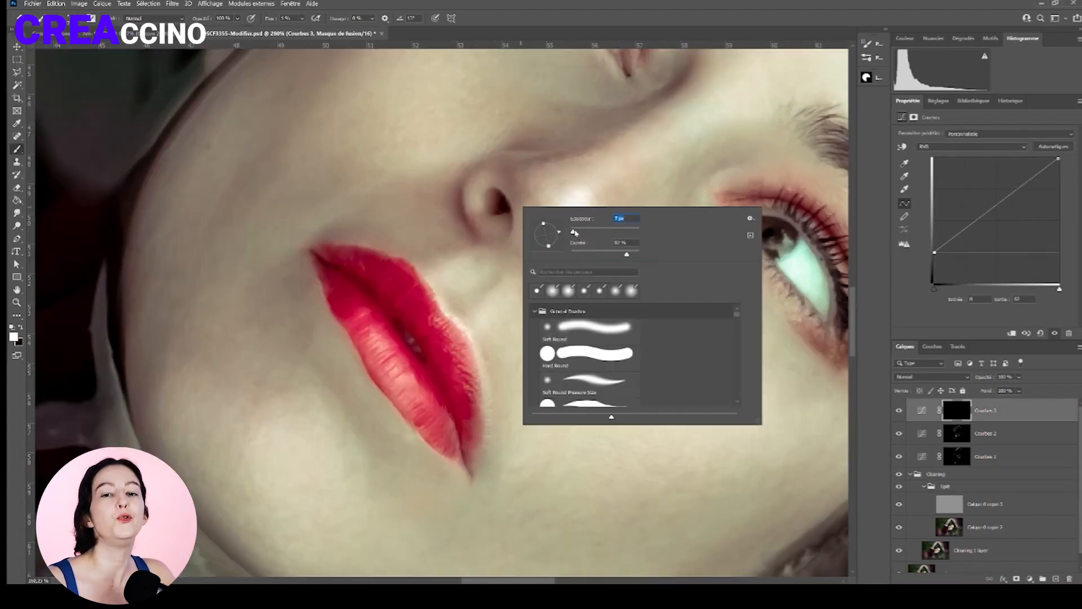
# Adjust the small brush's flow and paint highlights on the lips through the Courbes 3 mask.
pyautogui.click(302, 19)
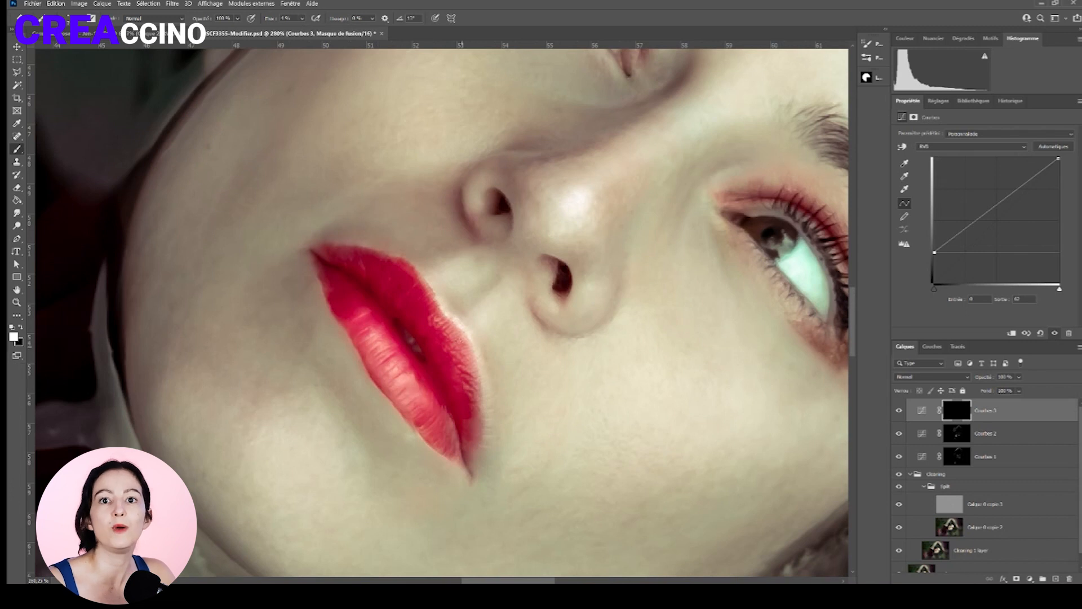
pyautogui.scroll(-2, 479, 218)
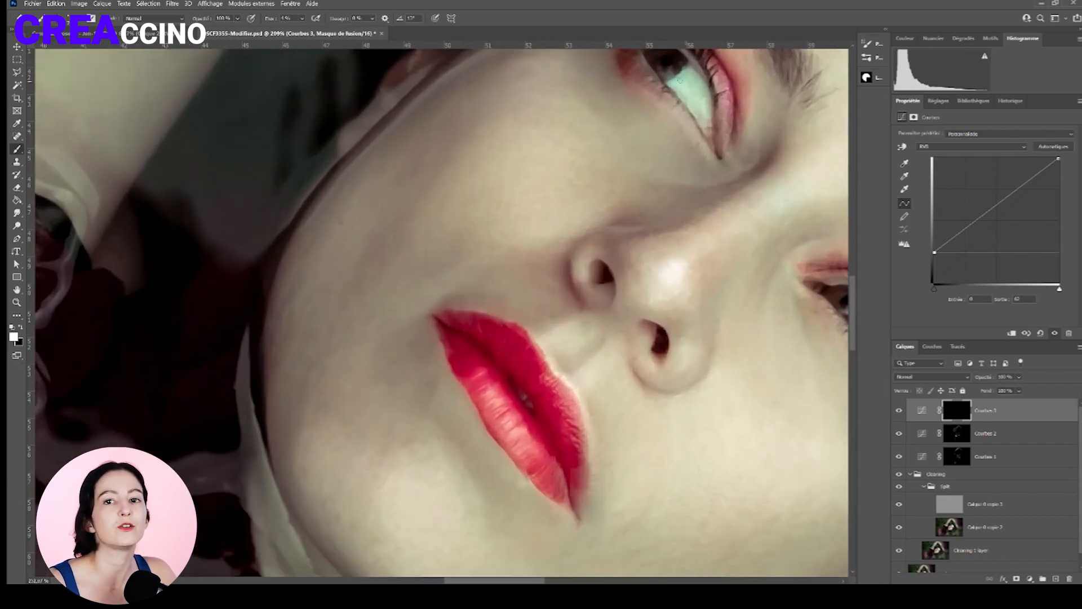
pyautogui.press('x')
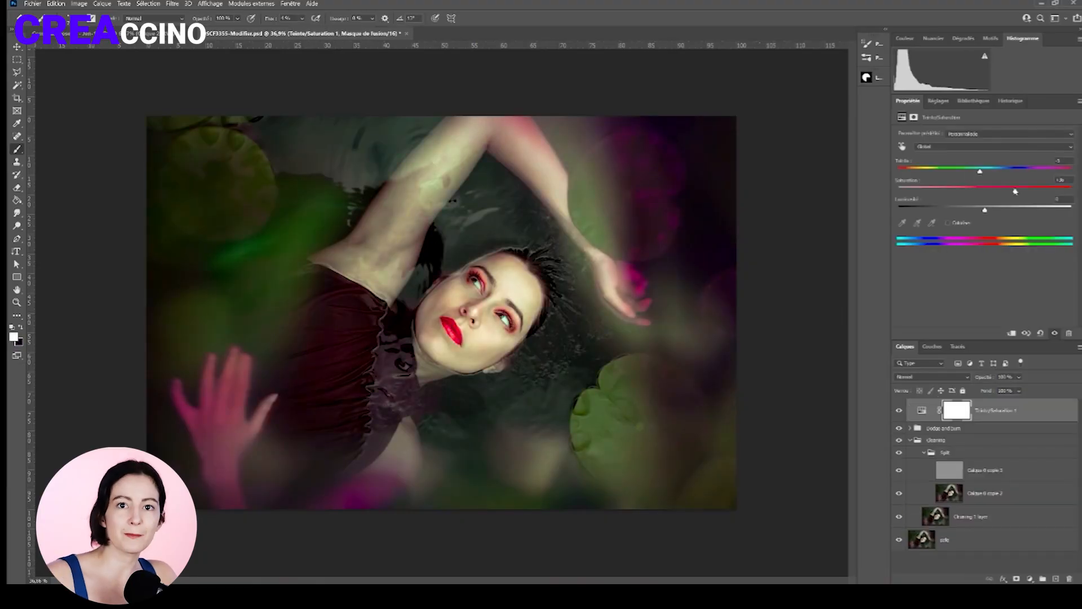
# Invert the mask of the Teinte/Saturation 1 adjustment layer to black.
pyautogui.scroll(-1, 440, 293)
pyautogui.scroll(5, 391, 278)
pyautogui.hotkey('ctrl', 'i')
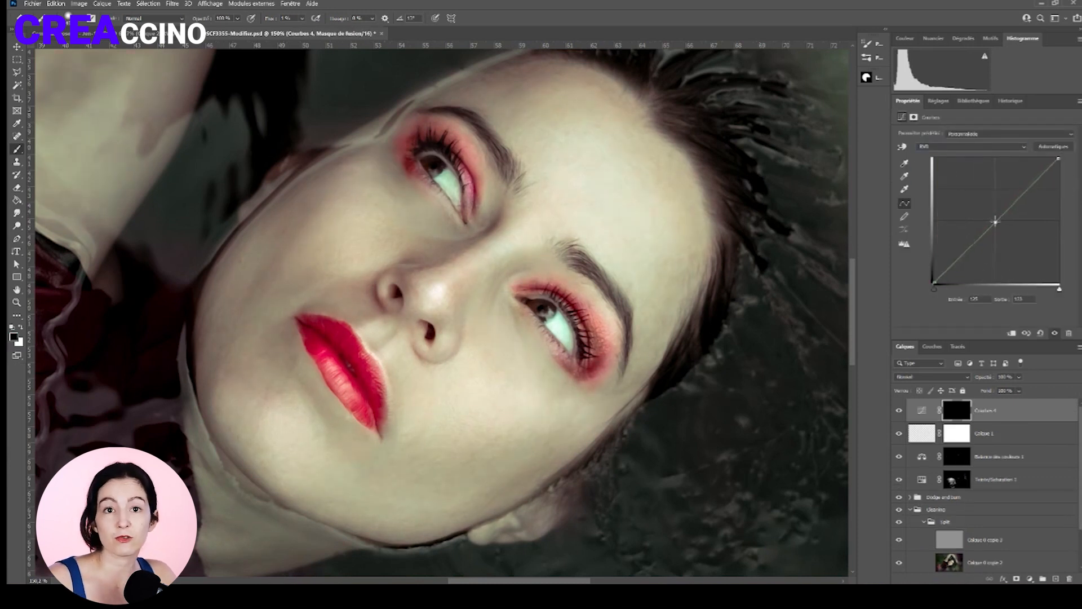
# Convert the merged top layer Calque 2 into a smart object.
pyautogui.click(971, 146)
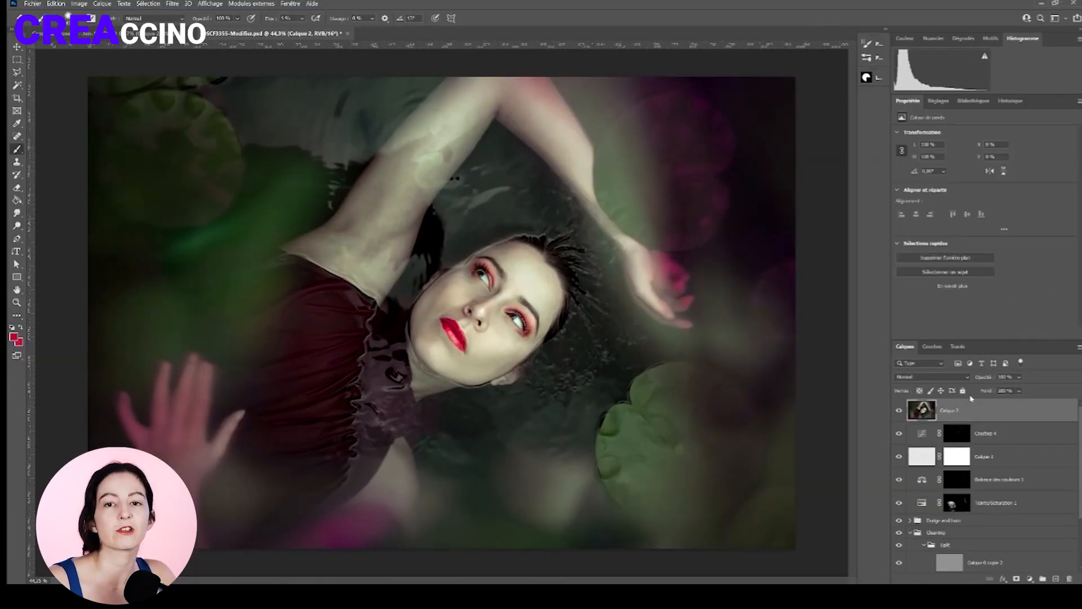
pyautogui.rightClick(926, 415)
pyautogui.rightClick(950, 412)
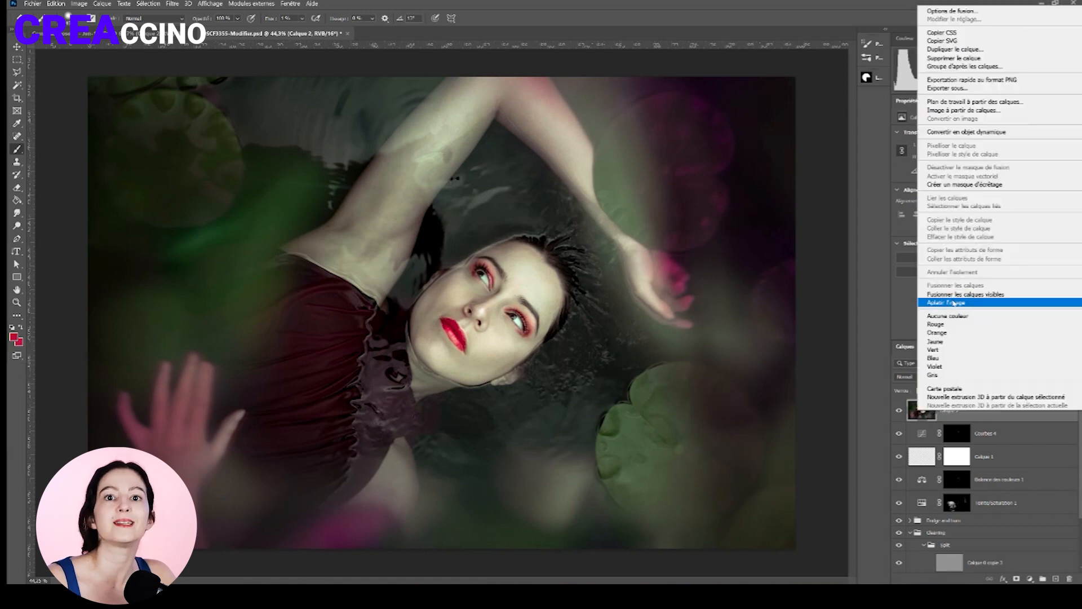
pyautogui.click(985, 132)
# Open the Liquify filter on the smart object and set its brush size to 40 for refining the face.
pyautogui.click(172, 3)
pyautogui.click(225, 77)
pyautogui.scroll(6, 457, 390)
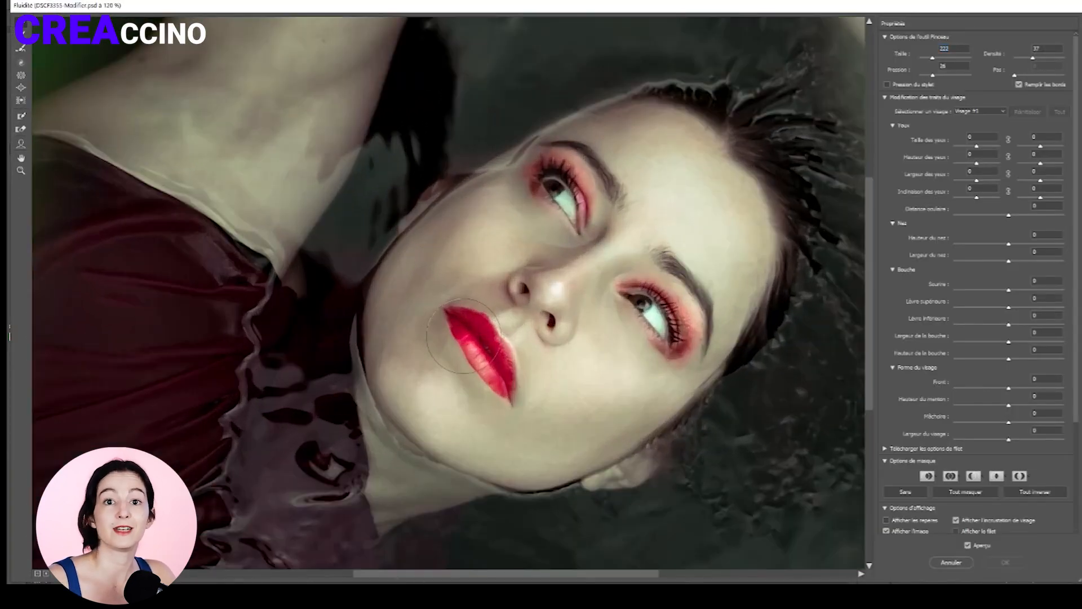
pyautogui.moveTo(932, 59); pyautogui.dragTo(925, 59)
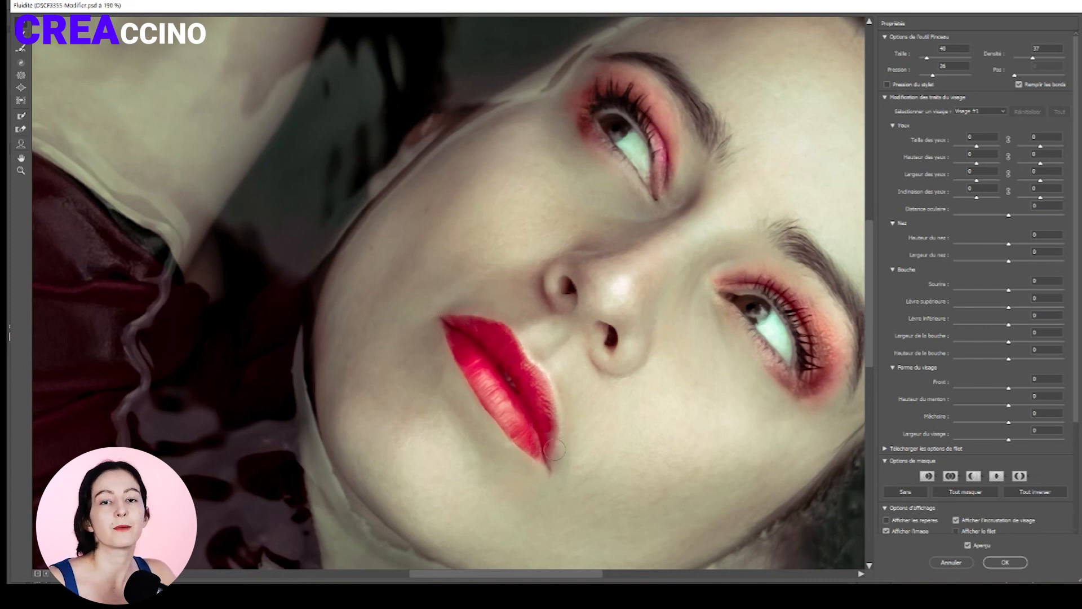
# Set the upper lip to 18, lower lip to -14 and the eye sizes to 14 and 8, and apply Liquify.
pyautogui.moveTo(1009, 307); pyautogui.dragTo(1018, 307)
pyautogui.moveTo(1009, 325); pyautogui.dragTo(1001, 325)
pyautogui.moveTo(977, 147); pyautogui.dragTo(1043, 147)
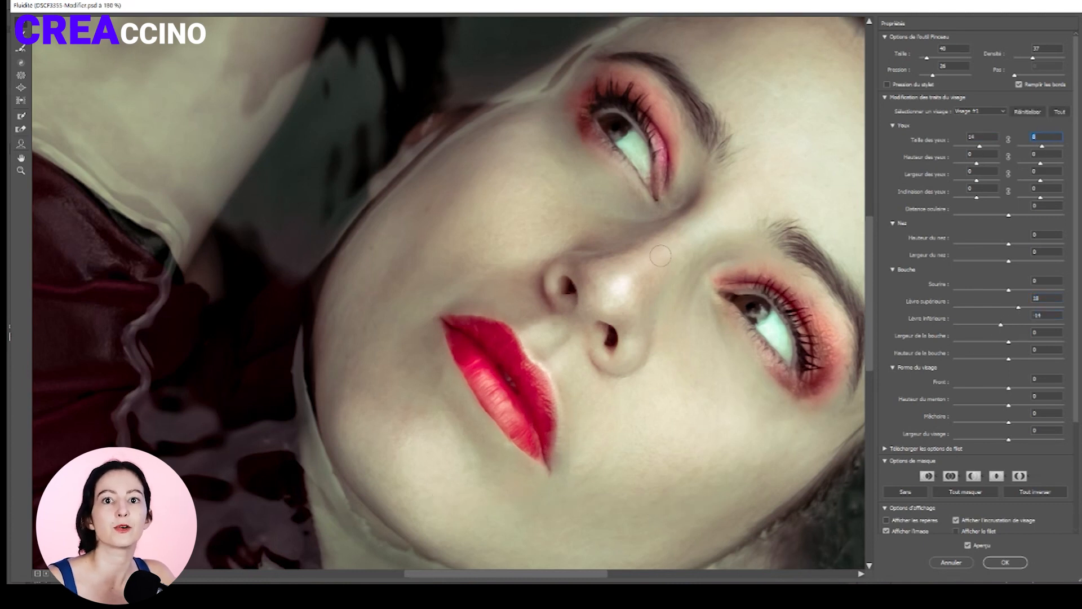
pyautogui.hotkey('ctrl', '-')
pyautogui.hotkey('ctrl', '-')
pyautogui.hotkey('ctrl', '-')
pyautogui.hotkey('ctrl', '-')
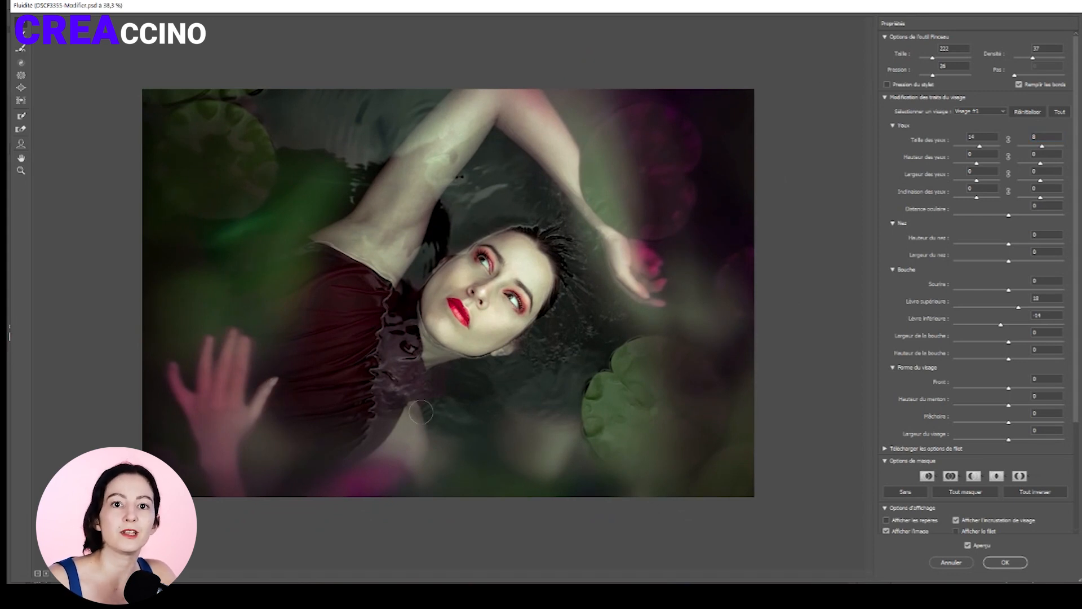
pyautogui.click(996, 561)
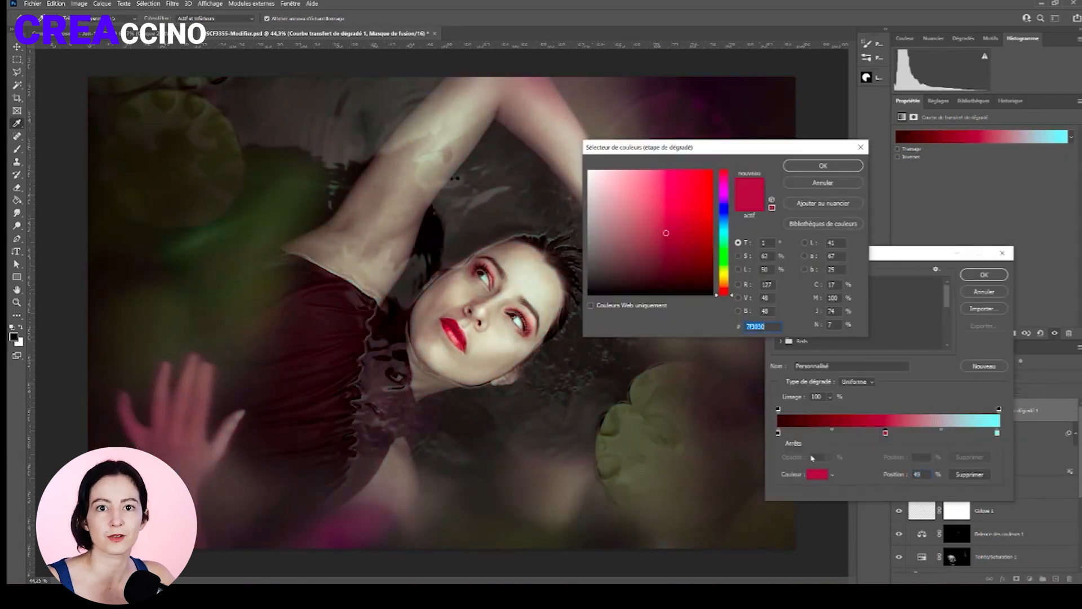
# Sample a facial skin tone for the gradient map's middle stop and open the cyan end stop's colour.
pyautogui.click(505, 325)
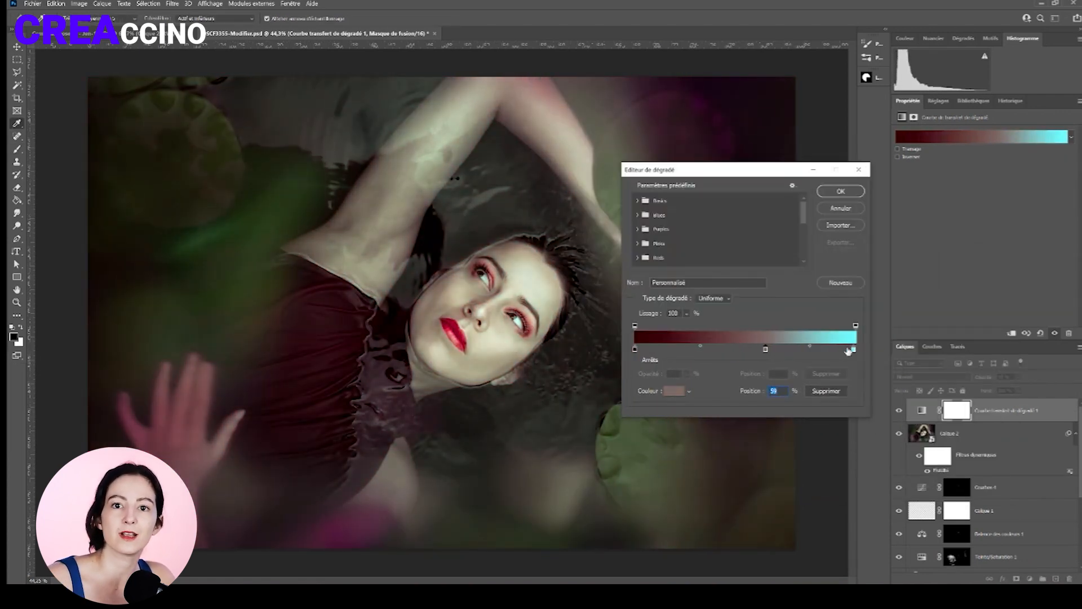
pyautogui.doubleClick(851, 349)
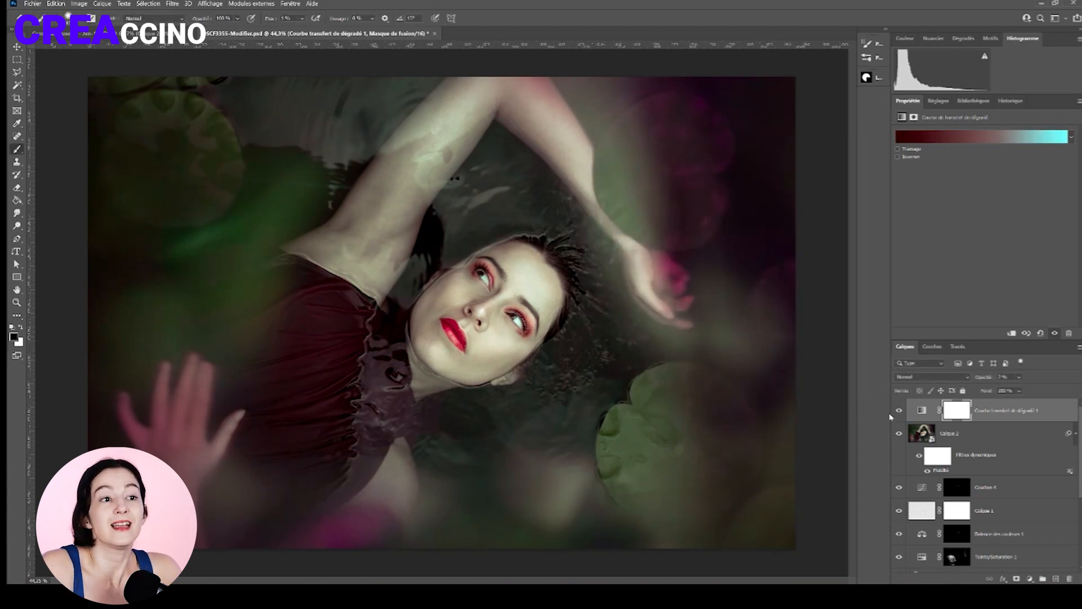
# Increase the brush's flow and paint over the face on the gradient map layer's mask.
pyautogui.click(68, 18)
pyautogui.click(302, 19)
pyautogui.moveTo(299, 30); pyautogui.dragTo(336, 30)
pyautogui.click(485, 307)
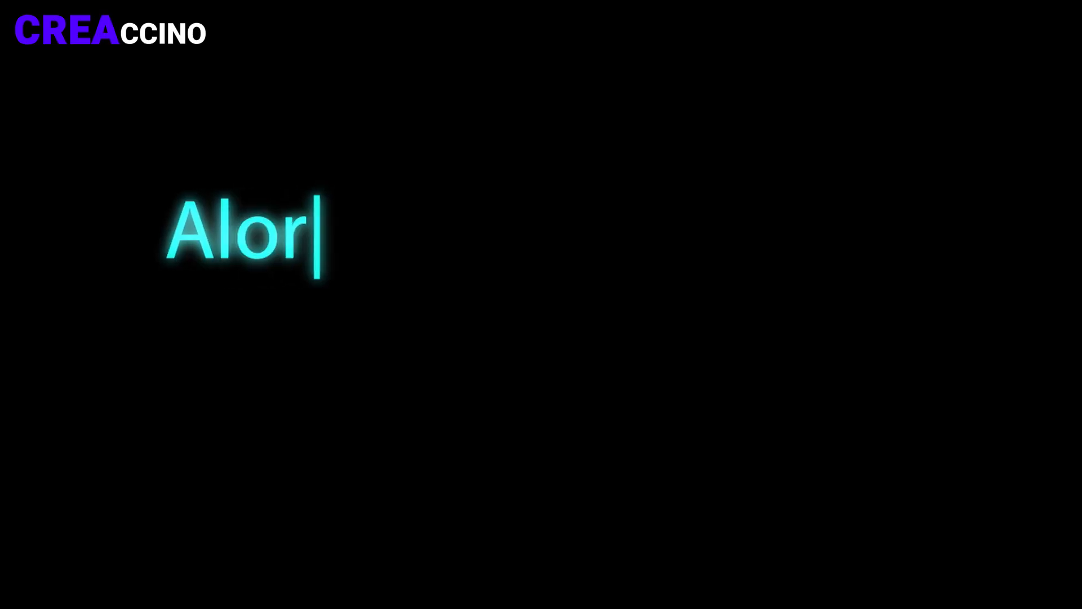